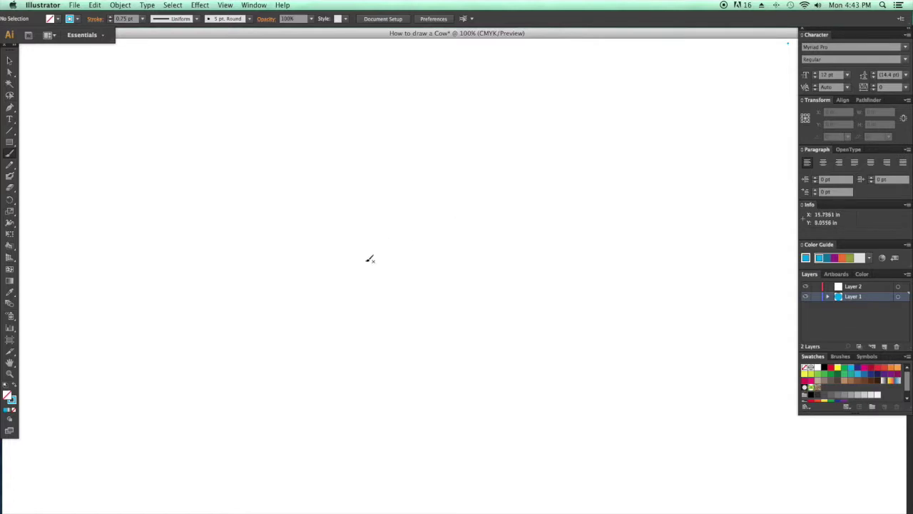
Sketch the cow's curved body and its head with muzzle, eye, horns and ear in blue using the Paintbrush
mouse_move(322, 242)
left_mouse_down()
mouse_move(397, 234)
mouse_move(438, 175)
mouse_move(451, 182)
mouse_move(428, 169)
mouse_move(461, 209)
mouse_move(467, 205)
left_mouse_up()
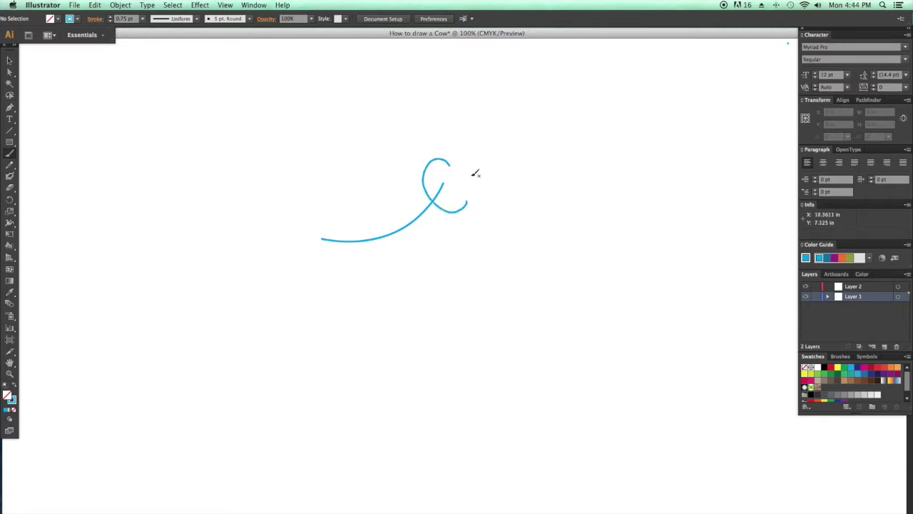
mouse_move(469, 173)
left_mouse_down()
mouse_move(489, 179)
mouse_move(451, 166)
mouse_move(464, 171)
left_mouse_up()
mouse_move(418, 199)
left_mouse_down()
mouse_move(437, 234)
mouse_move(405, 273)
mouse_move(354, 281)
mouse_move(305, 261)
mouse_move(306, 231)
mouse_move(333, 215)
mouse_move(384, 220)
mouse_move(441, 178)
left_mouse_up()
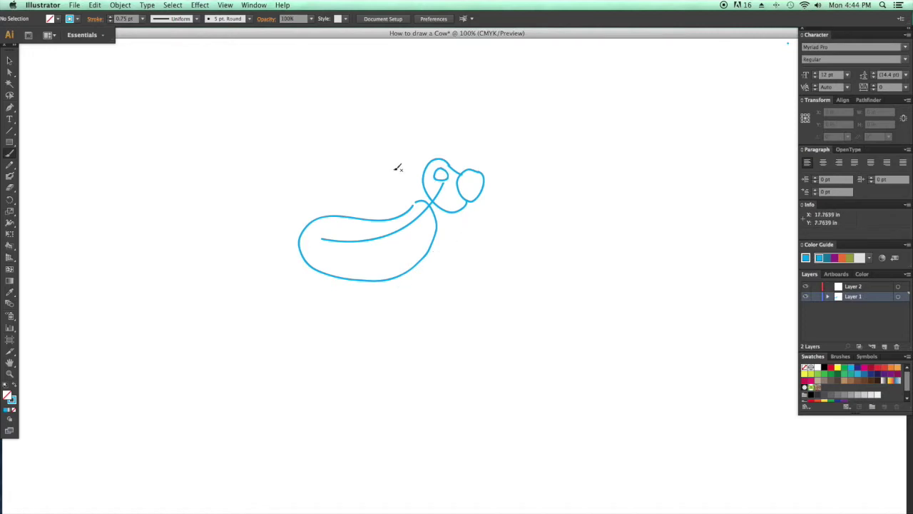
mouse_move(472, 180)
left_mouse_down()
mouse_move(477, 173)
mouse_move(480, 187)
left_mouse_up()
mouse_move(429, 164)
left_mouse_down()
mouse_move(417, 146)
mouse_move(428, 170)
mouse_move(452, 148)
mouse_move(453, 166)
mouse_move(402, 200)
left_mouse_up()
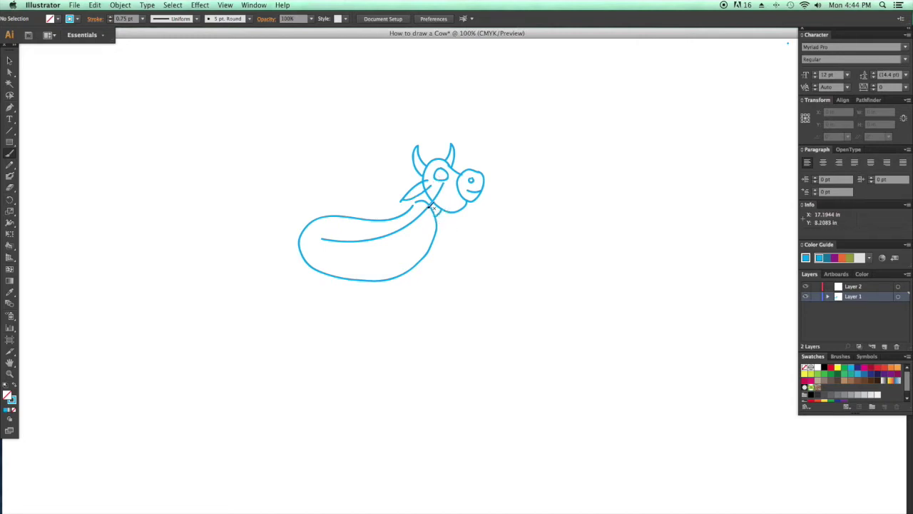
Sketch the cow's tufted tail, one hind leg and one front leg in blue
left_click_drag(305, 234, 284, 315)
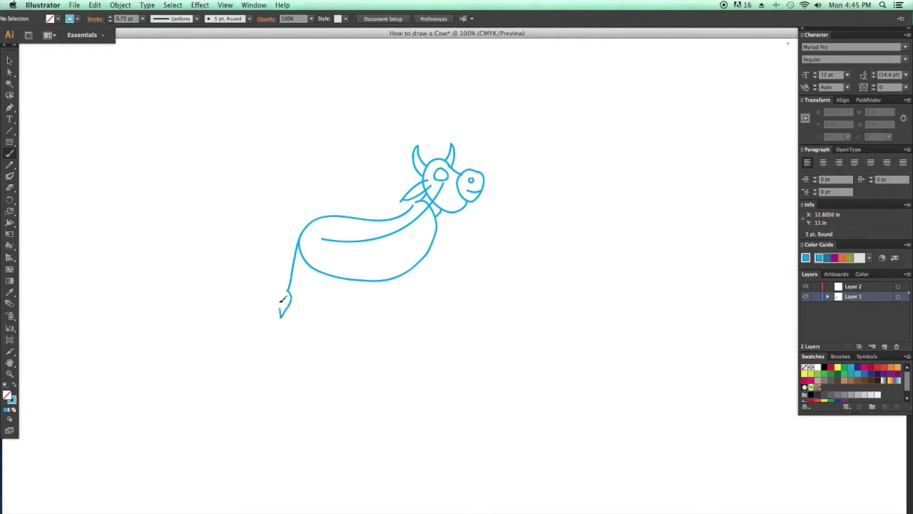
left_click_drag(335, 267, 325, 308)
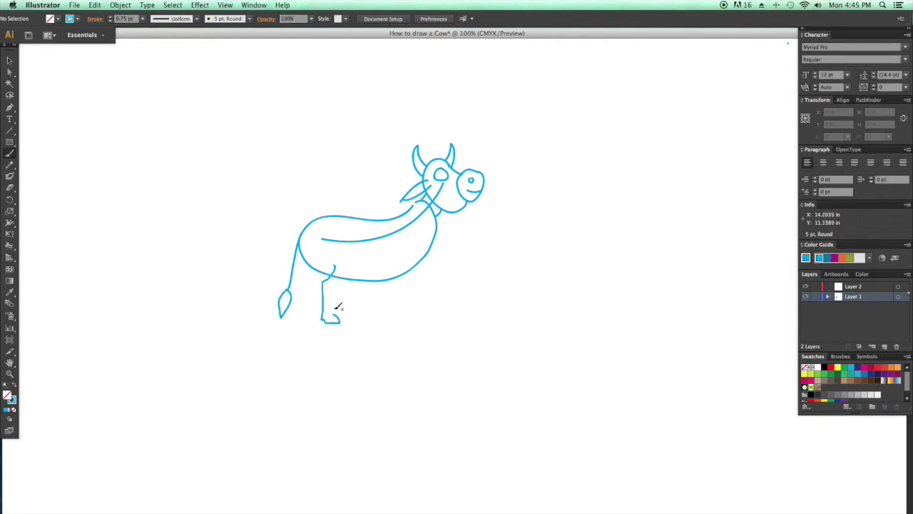
mouse_move(411, 264)
left_mouse_down()
mouse_move(411, 310)
mouse_move(427, 311)
mouse_move(420, 307)
left_mouse_up()
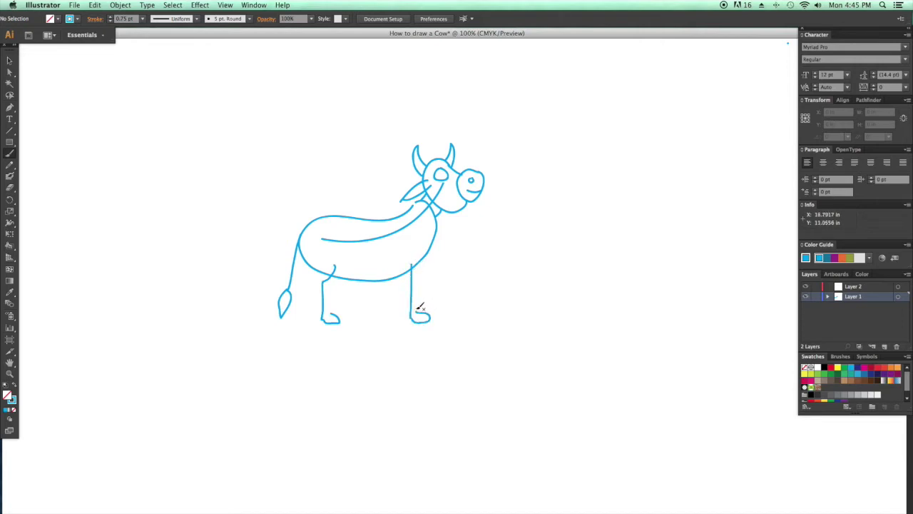
Make Layer 2 active and set the brush to a black stroke of 1 pt for tracing the sketch
left_click(863, 286)
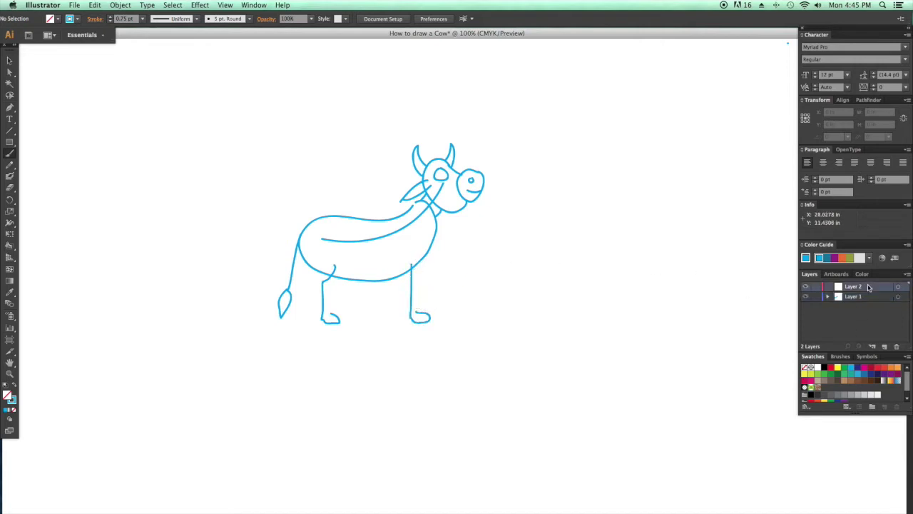
left_click(824, 366)
left_click(143, 19)
left_click(153, 60)
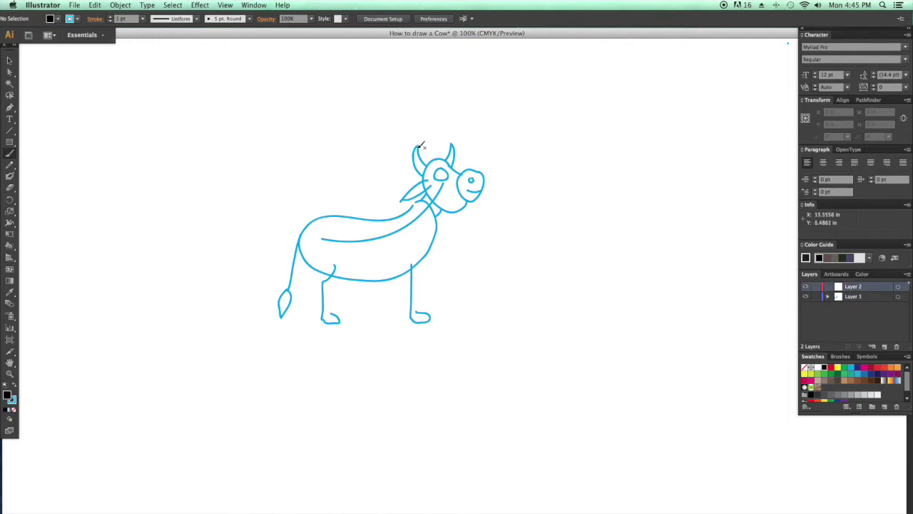
key("super+equal")
key("super+equal")
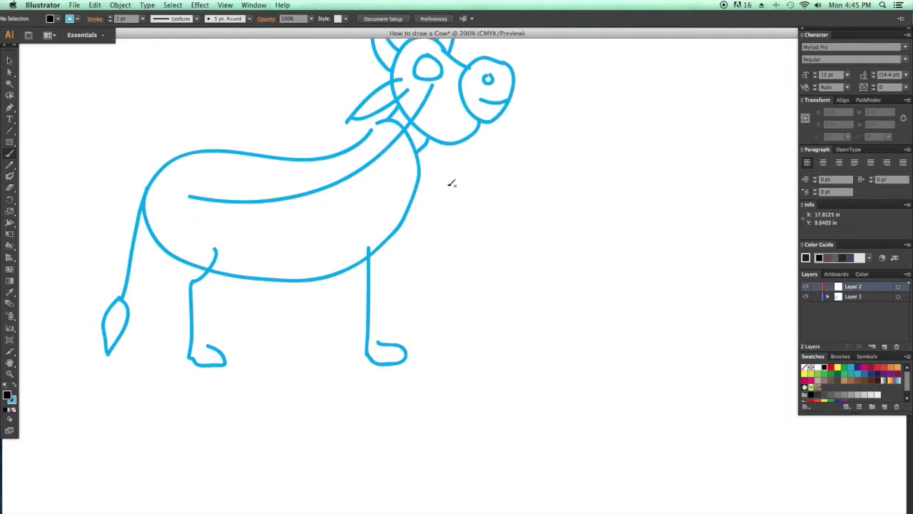
key("space")
mouse_move(447, 184)
left_mouse_down()
mouse_move(549, 269)
mouse_move(538, 284)
mouse_move(533, 275)
left_mouse_up()
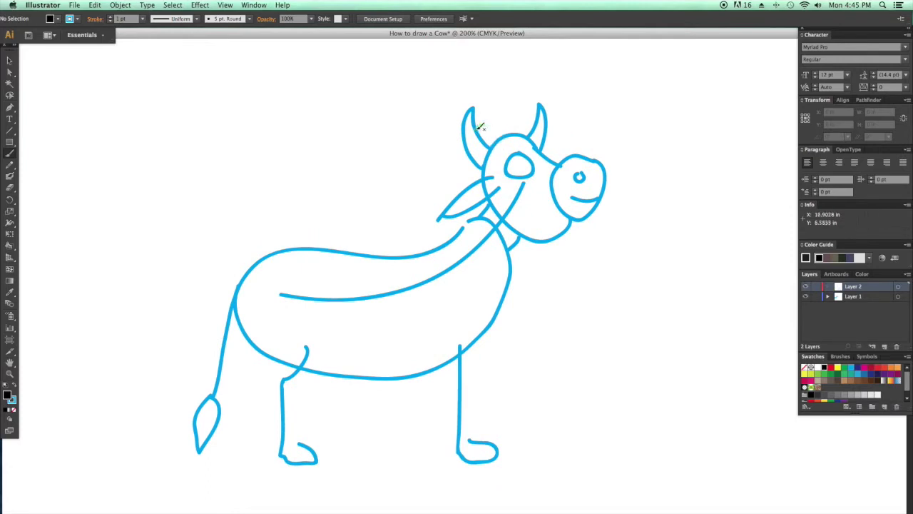
left_click(18, 387)
left_click(824, 367)
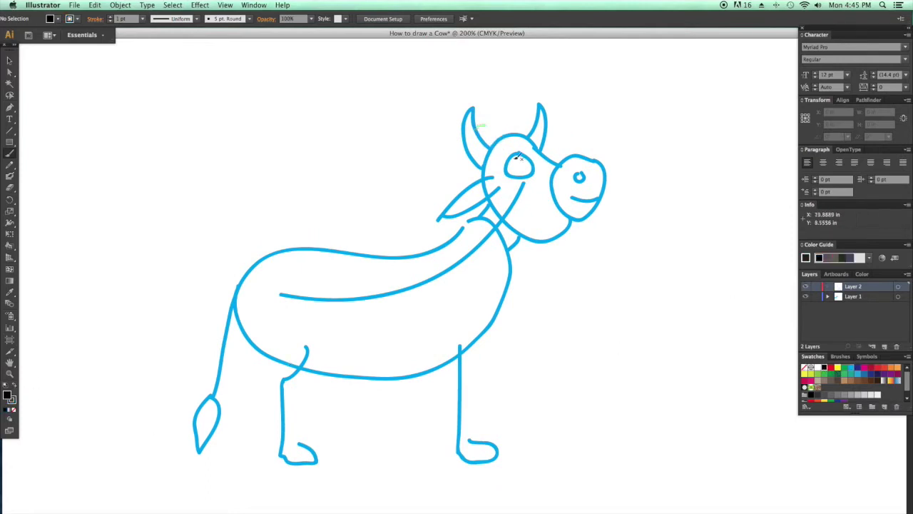
Trace both horns, the forehead, the muzzle and the mouth in black over the blue sketch
mouse_move(492, 145)
left_mouse_down()
mouse_move(477, 109)
mouse_move(464, 128)
mouse_move(466, 153)
mouse_move(486, 166)
mouse_move(499, 145)
mouse_move(536, 123)
mouse_move(540, 106)
mouse_move(544, 145)
mouse_move(533, 140)
mouse_move(547, 171)
left_mouse_up()
key("super+z")
mouse_move(525, 136)
left_mouse_down()
mouse_move(546, 176)
mouse_move(553, 161)
mouse_move(593, 158)
mouse_move(604, 181)
mouse_move(586, 201)
mouse_move(561, 195)
left_mouse_up()
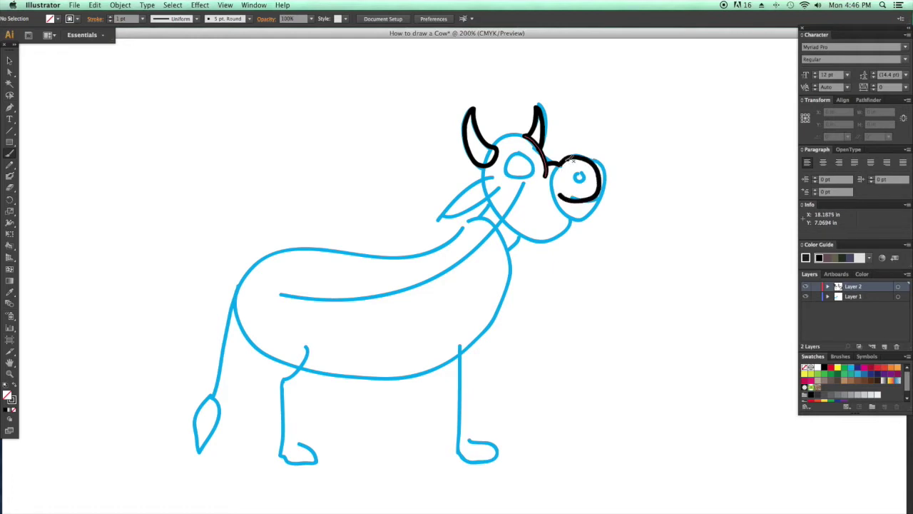
mouse_move(568, 157)
left_mouse_down()
mouse_move(554, 189)
mouse_move(567, 212)
mouse_move(597, 209)
mouse_move(599, 167)
mouse_move(557, 172)
mouse_move(564, 208)
mouse_move(578, 212)
mouse_move(603, 184)
left_mouse_up()
key("cmd+z")
key("cmd+z")
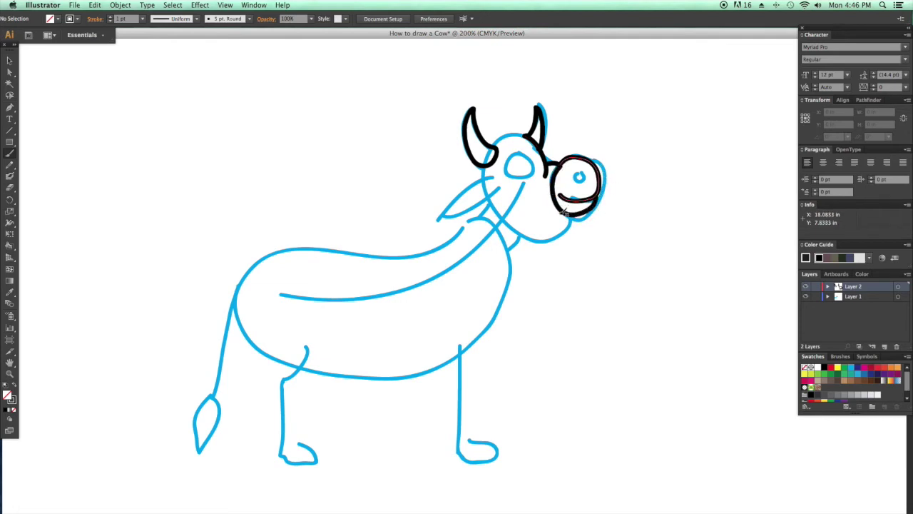
Draw the nostril and the crease at the corner of the mouth with a 0.5 pt stroke
left_click(143, 19)
left_click(151, 43)
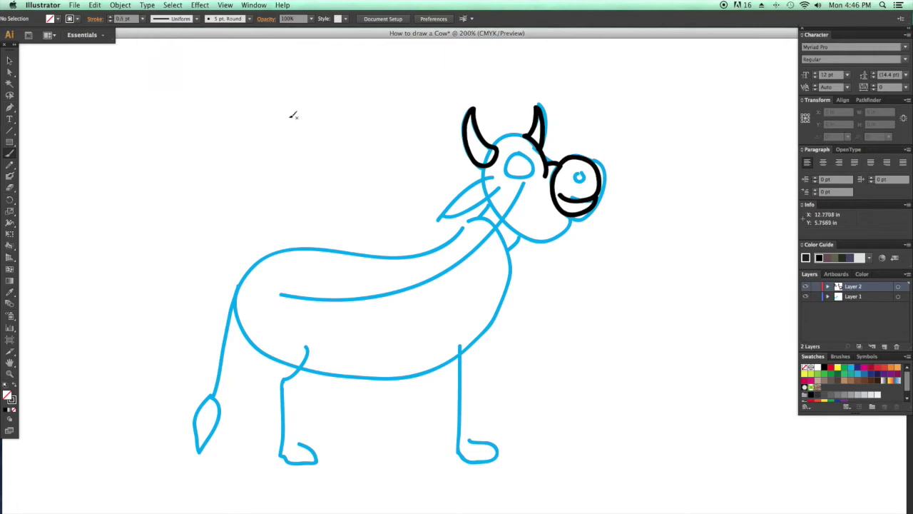
left_click_drag(583, 174, 579, 199)
mouse_move(560, 193)
left_mouse_down()
mouse_move(597, 171)
mouse_move(560, 201)
left_mouse_up()
Trace the ear, the back, the rump and both hind legs with a 1 pt black stroke
left_click(142, 18)
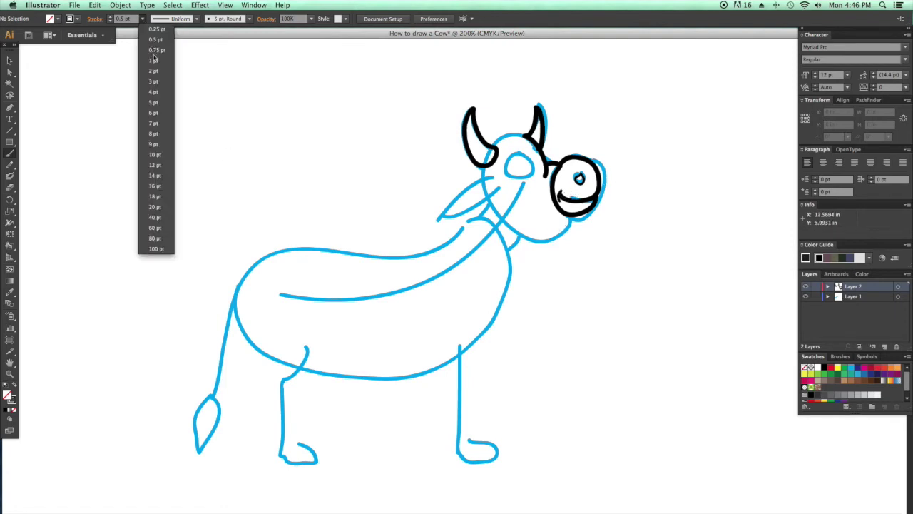
left_click(157, 65)
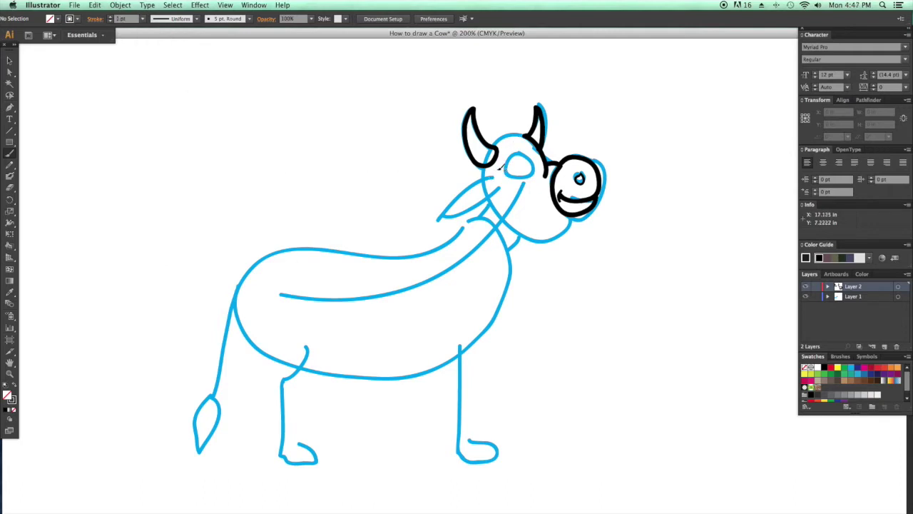
mouse_move(499, 174)
left_mouse_down()
mouse_move(443, 214)
mouse_move(489, 203)
mouse_move(503, 181)
mouse_move(496, 171)
mouse_move(510, 182)
mouse_move(513, 218)
mouse_move(489, 207)
mouse_move(474, 232)
mouse_move(422, 234)
mouse_move(399, 253)
mouse_move(404, 246)
mouse_move(326, 238)
mouse_move(280, 251)
mouse_move(262, 298)
mouse_move(282, 370)
mouse_move(277, 361)
mouse_move(269, 381)
mouse_move(277, 457)
mouse_move(317, 458)
mouse_move(299, 437)
mouse_move(292, 404)
mouse_move(319, 326)
left_mouse_up()
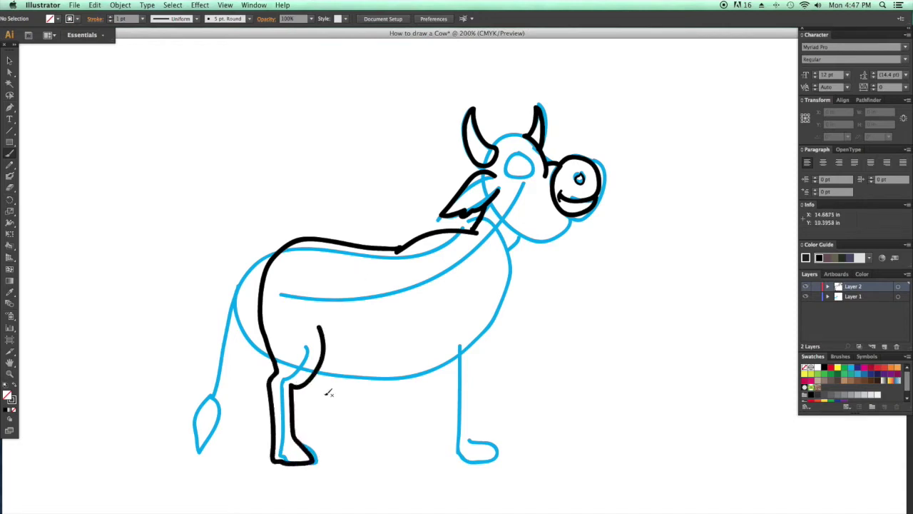
mouse_move(303, 385)
left_mouse_down()
mouse_move(305, 431)
mouse_move(322, 446)
mouse_move(311, 454)
left_mouse_up()
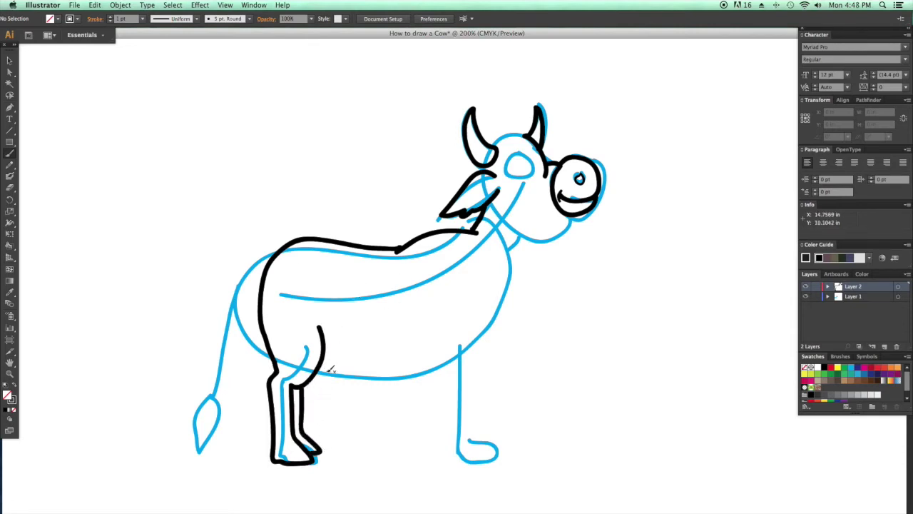
Outline the belly, both front legs, the chest and the jaw in black
mouse_move(319, 374)
left_mouse_down()
mouse_move(367, 388)
mouse_move(447, 365)
mouse_move(451, 454)
mouse_move(488, 449)
mouse_move(470, 334)
mouse_move(485, 330)
mouse_move(522, 237)
mouse_move(506, 223)
mouse_move(544, 237)
mouse_move(605, 191)
left_mouse_up()
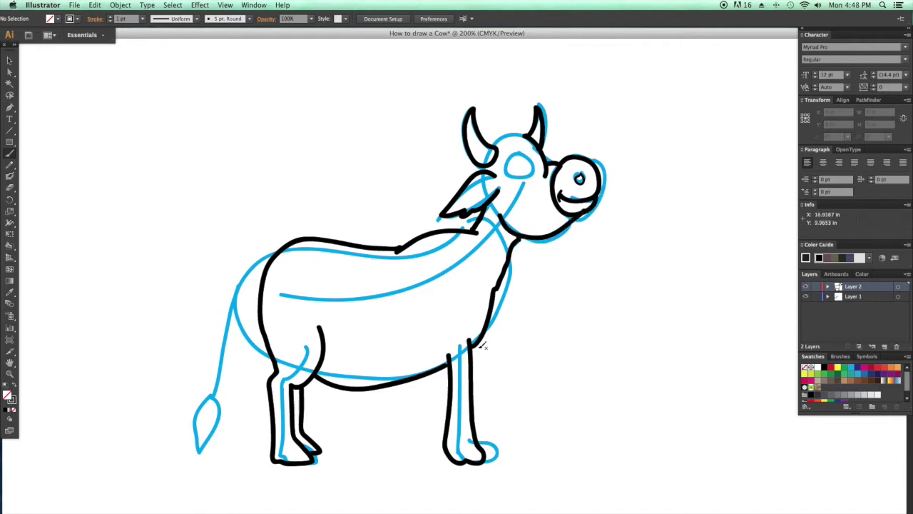
left_click_drag(481, 344, 484, 442)
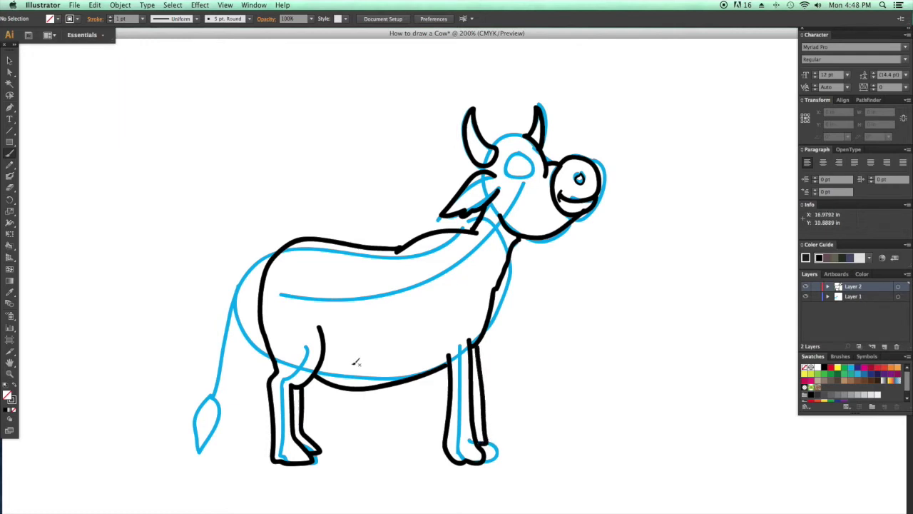
Erase the part of the rump outline where the tail attaches and draw the tufted tail in black
left_click(10, 187)
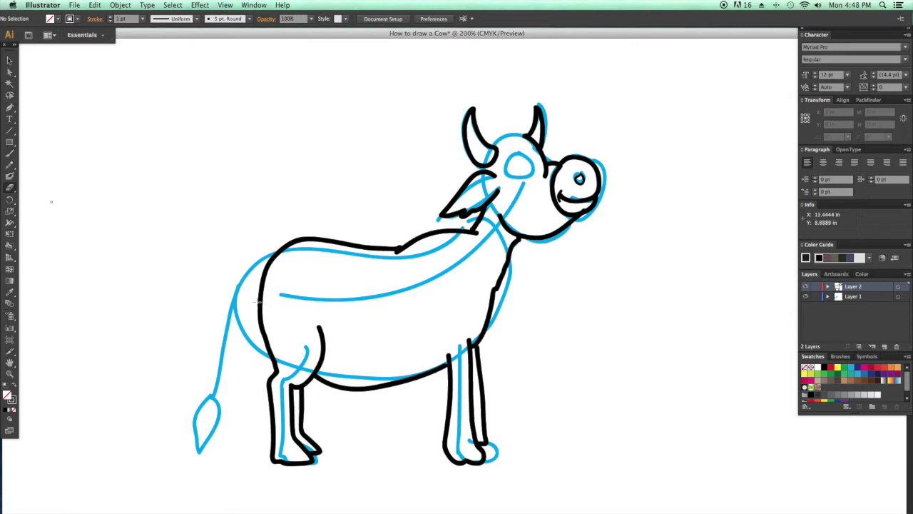
mouse_move(269, 263)
left_mouse_down()
mouse_move(209, 438)
mouse_move(234, 413)
mouse_move(263, 282)
left_mouse_up()
key("b")
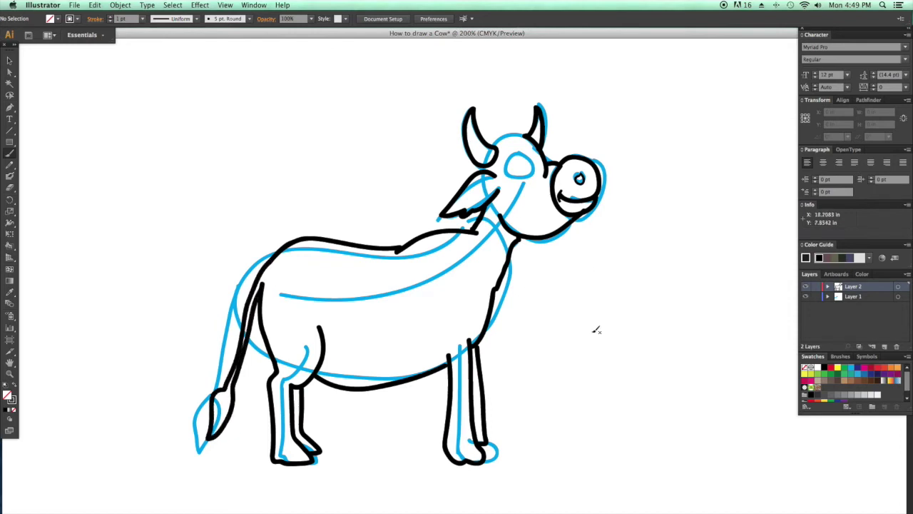
Outline the round eye and add a small rounded cap-like shape on the head between the horns
mouse_move(526, 153)
left_mouse_down()
mouse_move(519, 184)
mouse_move(537, 177)
mouse_move(528, 146)
left_mouse_up()
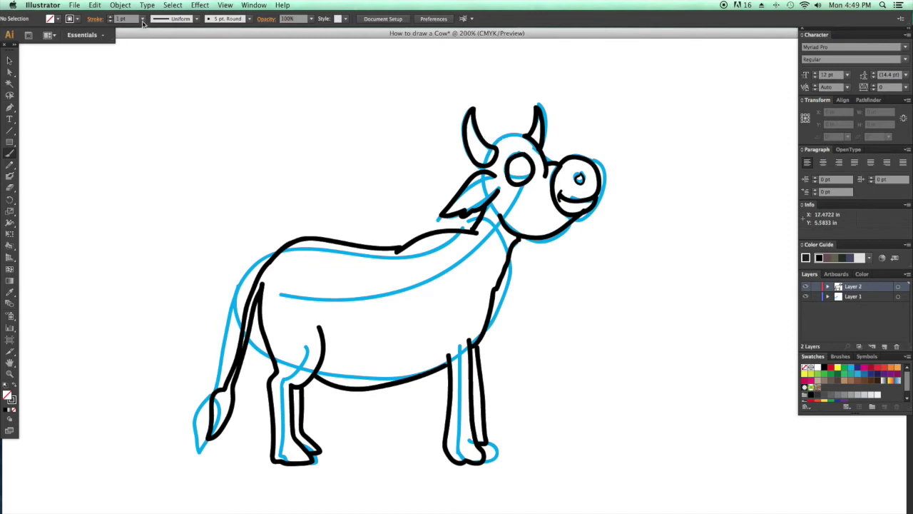
mouse_move(493, 141)
left_mouse_down()
mouse_move(530, 134)
mouse_move(495, 137)
mouse_move(496, 108)
mouse_move(510, 99)
mouse_move(527, 124)
left_mouse_up()
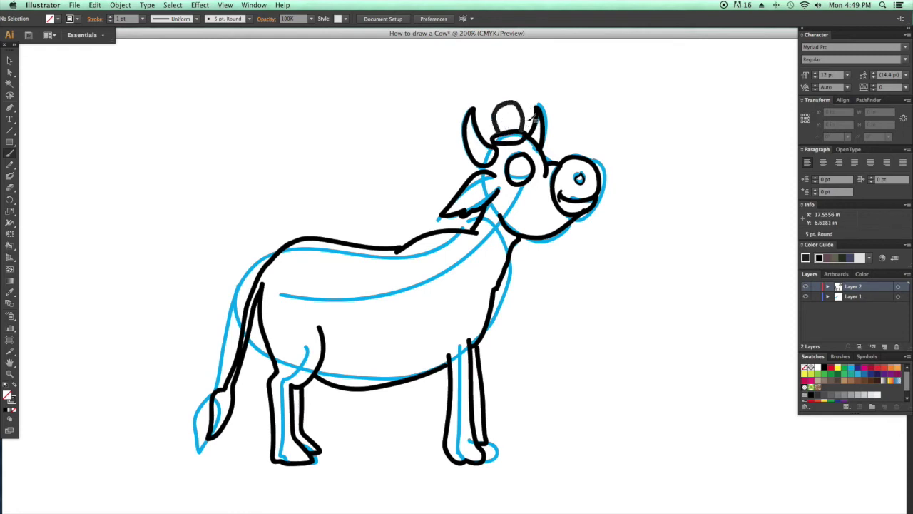
left_click(143, 19)
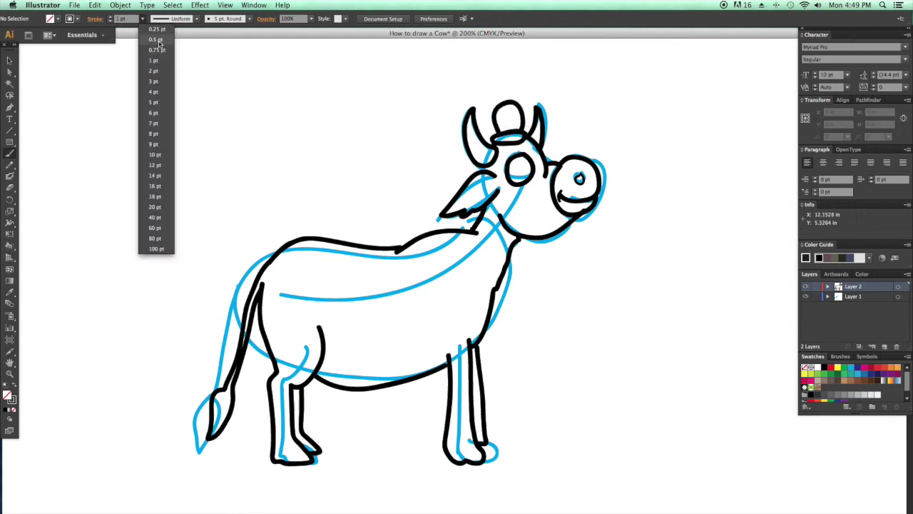
left_click(157, 40)
mouse_move(505, 104)
left_mouse_down()
mouse_move(504, 131)
mouse_move(513, 118)
mouse_move(513, 131)
mouse_move(515, 112)
left_mouse_up()
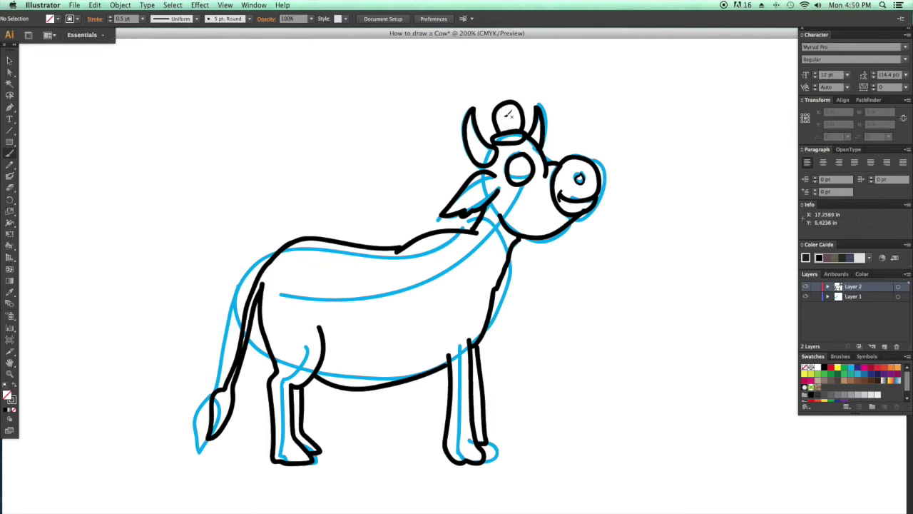
left_click(143, 18)
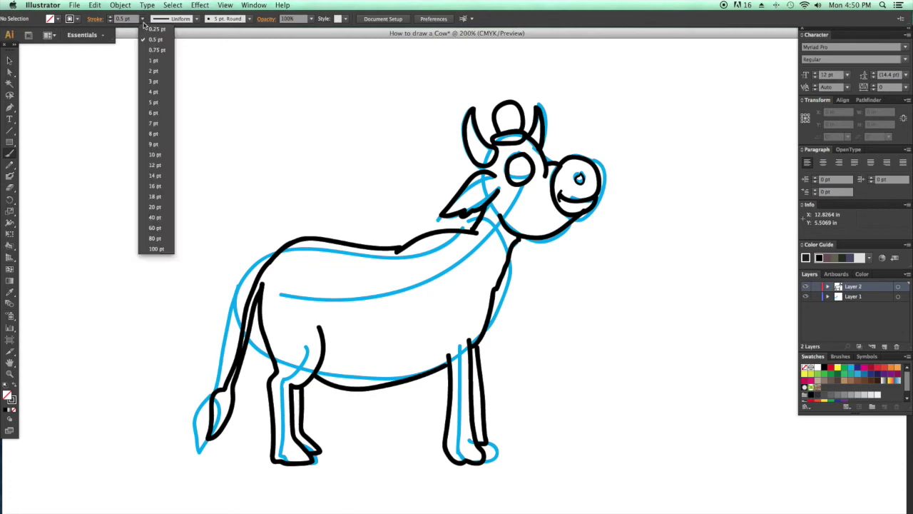
left_click(155, 81)
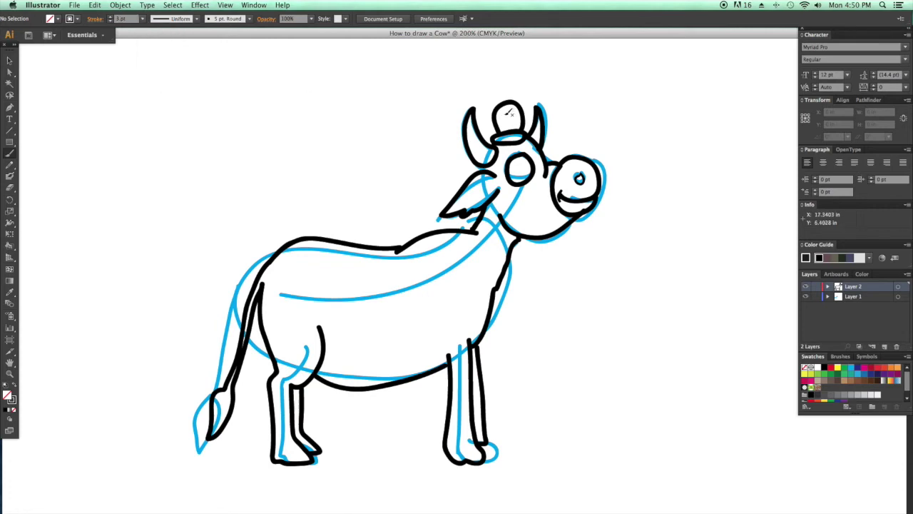
Add the pupil to the eye and spots inside the cap-like shape with a 2 pt stroke
left_click(144, 20)
left_click(159, 73)
left_click_drag(525, 170, 524, 171)
left_click_drag(511, 112, 519, 119)
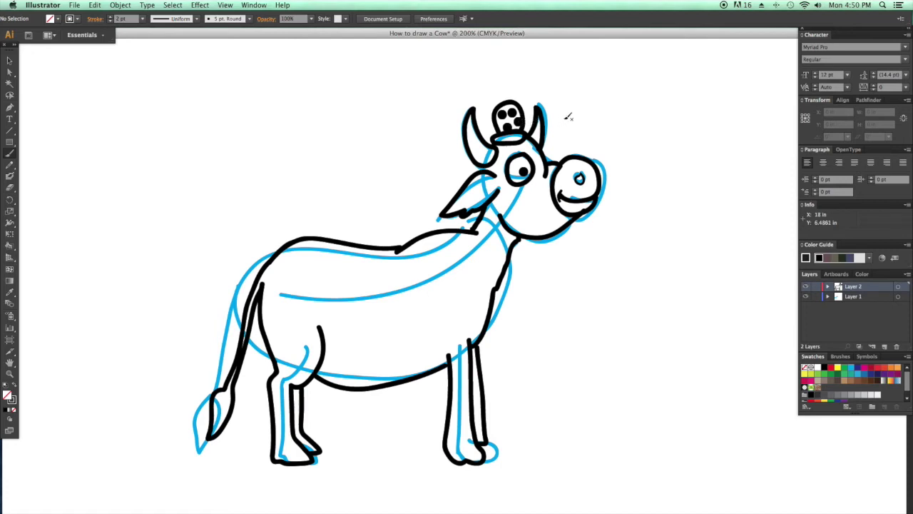
Add thin detail lines inside the ear and the tail tuft with a 0.5 pt stroke
left_click(143, 19)
left_click(155, 39)
left_click_drag(465, 203, 486, 184)
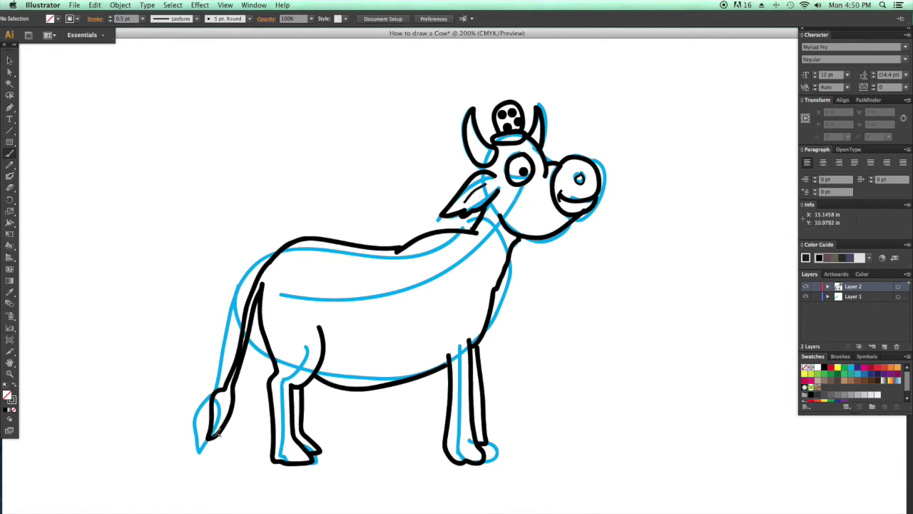
mouse_move(215, 432)
left_mouse_down()
mouse_move(230, 387)
mouse_move(227, 419)
mouse_move(221, 403)
mouse_move(214, 410)
mouse_move(232, 393)
left_mouse_up()
Add the split lines and upper edges of the hooves, reducing the stroke weight to 0.25 pt
left_click_drag(282, 446, 286, 458)
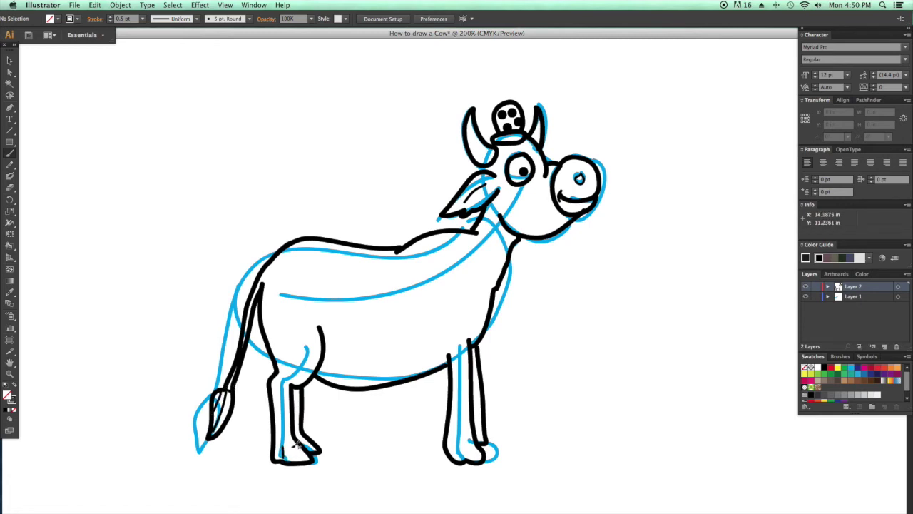
left_click_drag(452, 438, 475, 437)
left_click(143, 19)
left_click(151, 24)
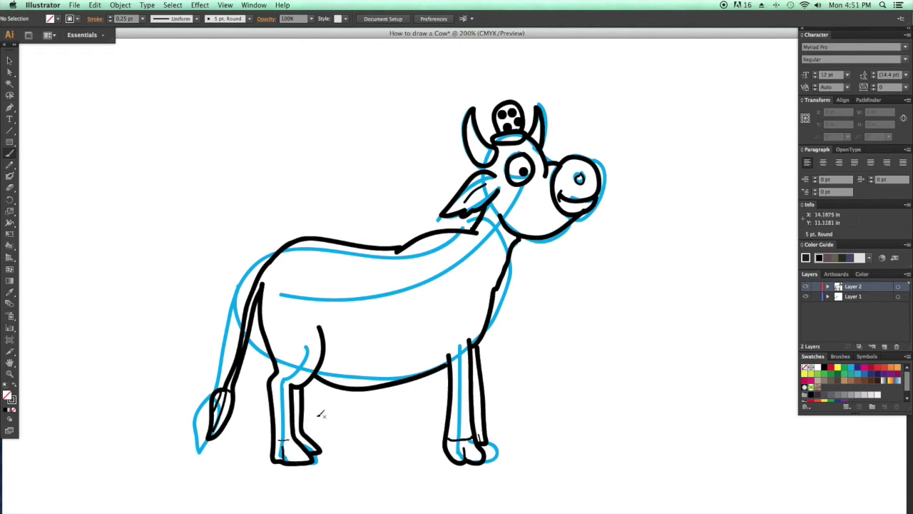
Hide the blue sketch layer and outline a half-unwrapped chocolate bar in front of the cow with a 0.75 pt stroke
left_click(805, 296)
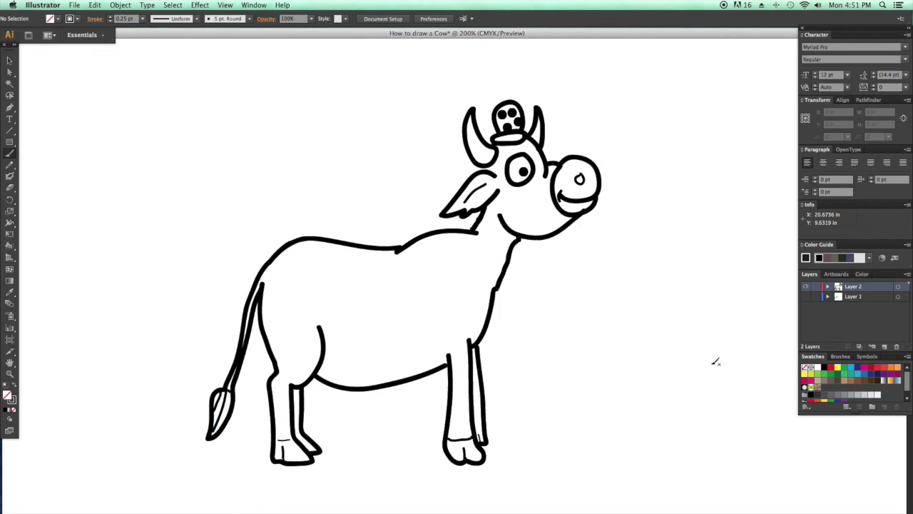
mouse_move(629, 359)
left_mouse_down()
mouse_move(595, 360)
mouse_move(528, 340)
mouse_move(478, 347)
left_mouse_up()
left_click(143, 19)
left_click(157, 30)
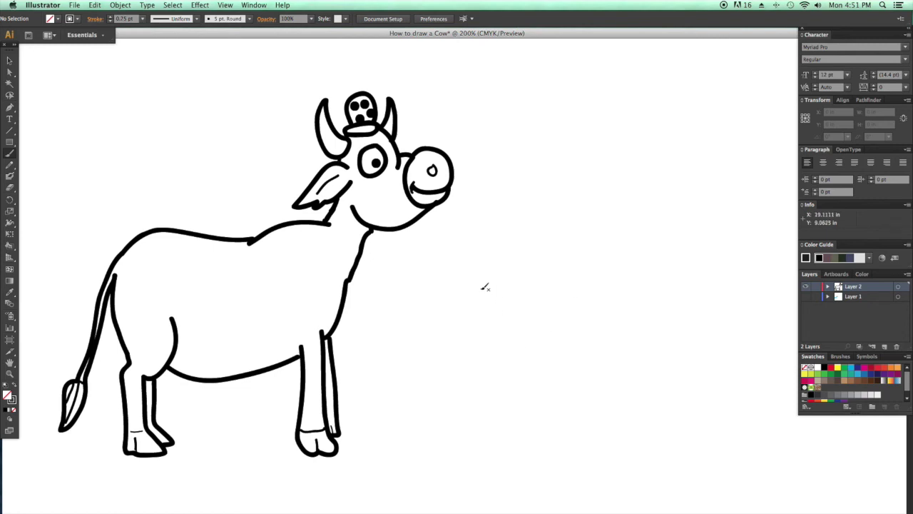
mouse_move(482, 288)
left_mouse_down()
mouse_move(489, 340)
mouse_move(551, 332)
mouse_move(544, 337)
mouse_move(538, 304)
mouse_move(490, 282)
mouse_move(474, 297)
mouse_move(486, 341)
mouse_move(487, 331)
mouse_move(468, 341)
mouse_move(490, 364)
mouse_move(551, 351)
left_mouse_up()
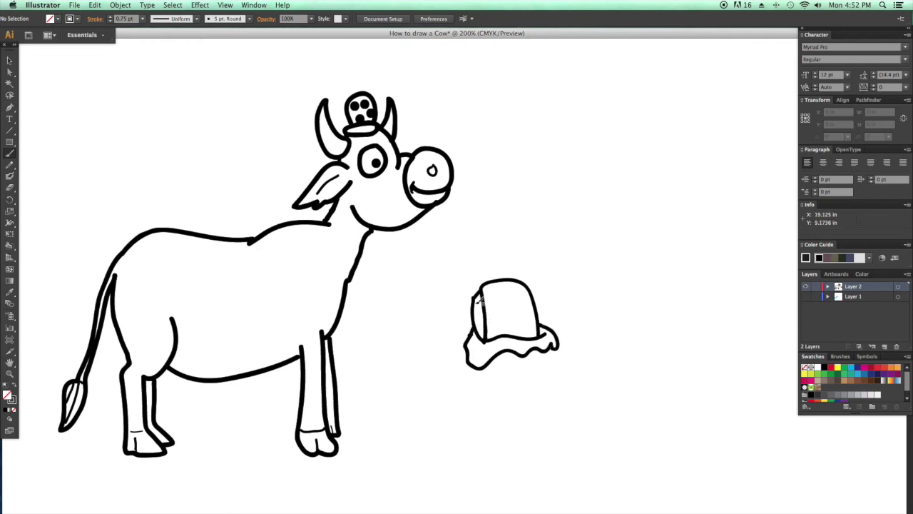
mouse_move(485, 366)
left_mouse_down()
mouse_move(474, 391)
mouse_move(530, 391)
mouse_move(547, 375)
mouse_move(540, 348)
left_mouse_up()
key("super+z")
mouse_move(470, 360)
left_mouse_down()
mouse_move(505, 388)
mouse_move(546, 346)
left_mouse_up()
Divide the exposed chocolate into squares with one vertical and two horizontal lines in a 0.25 pt stroke
left_click(142, 19)
left_click(147, 30)
left_click_drag(505, 281, 512, 335)
left_click_drag(488, 301, 531, 299)
left_click_drag(491, 321, 536, 319)
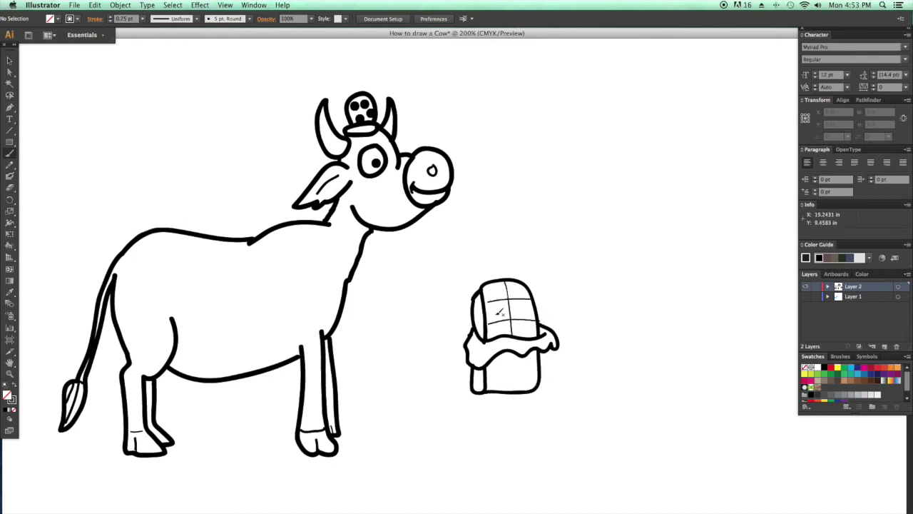
Hand-letter the word "Chocolate" on the lower wrapper and underline it
key("super+equal")
key("super+equal")
key("super+equal")
left_click_drag(540, 366, 424, 87)
mouse_move(447, 267)
left_mouse_down()
mouse_move(439, 274)
mouse_move(451, 293)
left_mouse_up()
mouse_move(452, 267)
left_mouse_down()
mouse_move(474, 286)
mouse_move(484, 271)
mouse_move(495, 283)
left_mouse_up()
mouse_move(514, 269)
left_mouse_down()
mouse_move(503, 276)
mouse_move(512, 270)
left_mouse_up()
mouse_move(525, 260)
left_mouse_down()
mouse_move(528, 280)
mouse_move(521, 275)
left_mouse_up()
key("super+z")
left_click_drag(533, 264, 535, 276)
mouse_move(552, 255)
left_mouse_down()
mouse_move(553, 276)
mouse_move(558, 264)
left_mouse_up()
left_click_drag(563, 266, 565, 272)
left_click_drag(452, 308, 558, 298)
key("super+minus")
key("super+minus")
key("super+minus")
key("super+minus")
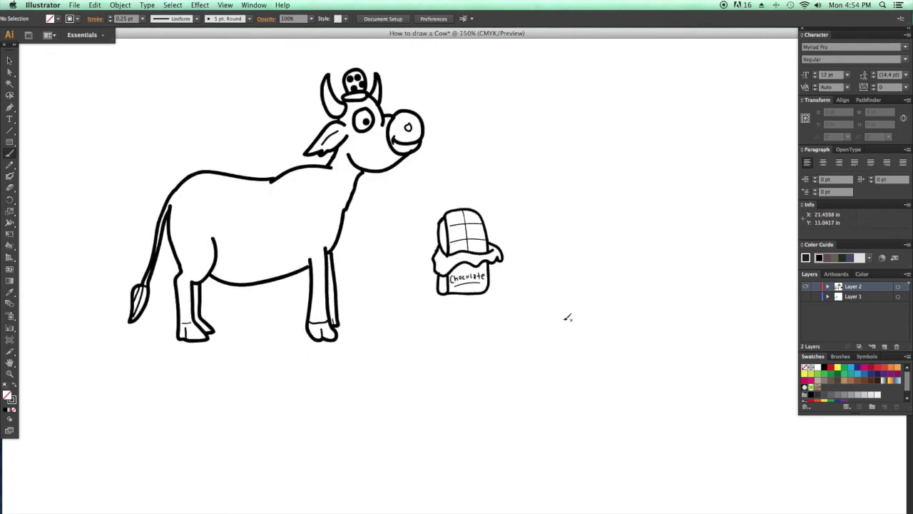
Move the whole chocolate bar drawing lower and closer to the cow's front legs
key("super+equal")
left_click_drag(576, 361, 619, 397)
left_click(10, 60)
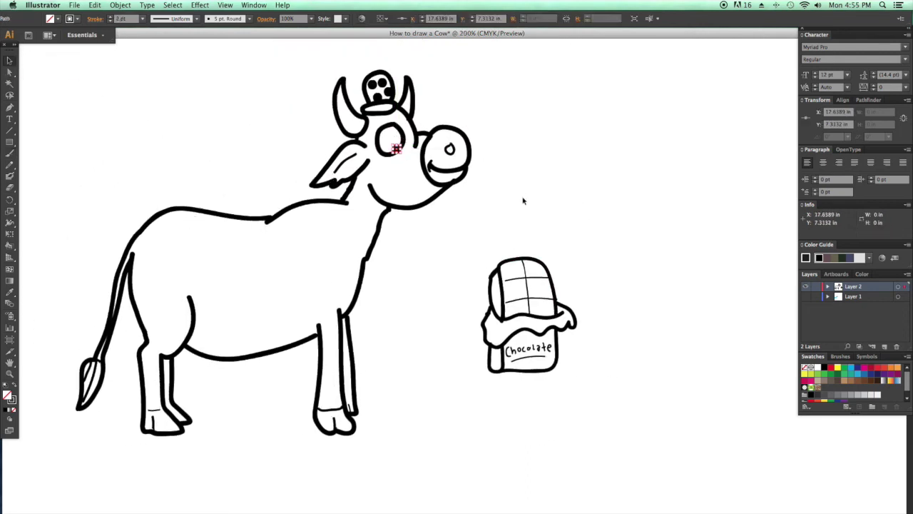
left_click_drag(468, 220, 586, 403)
left_click_drag(565, 314, 534, 366)
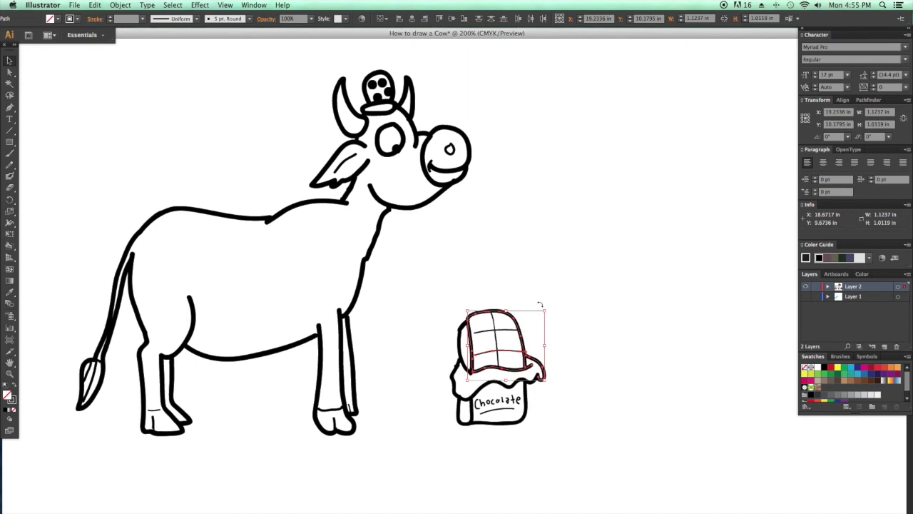
left_click(541, 307)
Select the cow and the chocolate bar together and make them a Live Paint group
left_click_drag(57, 56, 603, 465)
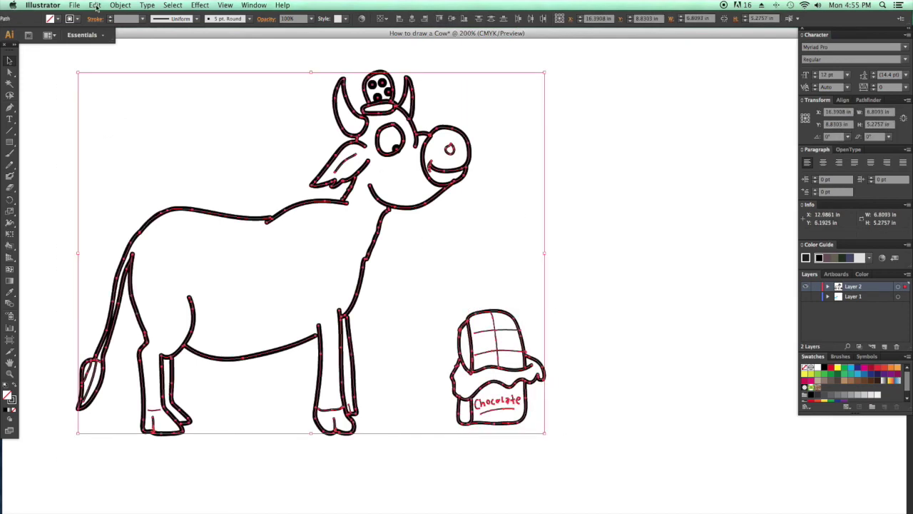
left_click(94, 5)
mouse_move(119, 5)
left_click(67, 58)
left_click_drag(67, 57, 575, 444)
left_click(120, 5)
mouse_move(135, 228)
left_click(229, 228)
left_click(610, 244)
Fill the chocolate squares and the side of the bar with dark brown using Live Paint Bucket
key("k")
left_click(872, 380)
left_click(483, 323)
left_click(507, 323)
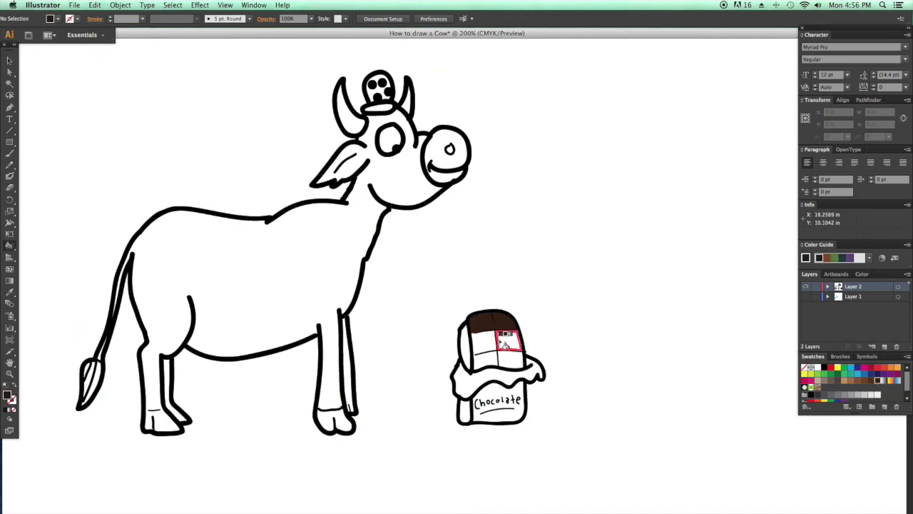
left_click(509, 341)
left_click(484, 358)
left_click(465, 350)
Fill the wavy wrapper edge with green and the labelled lower wrapper and its side with yellow
left_click(824, 373)
left_click(496, 379)
left_click(837, 367)
left_click(502, 416)
left_click(465, 411)
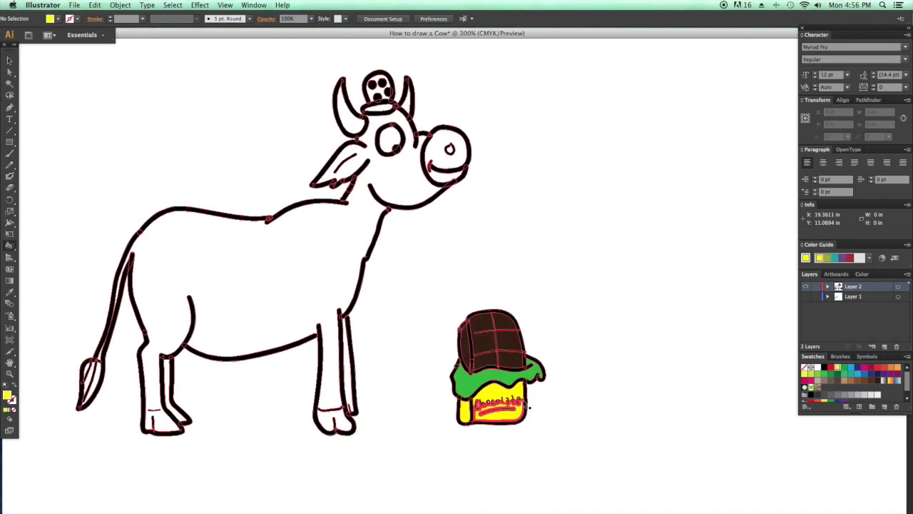
key("super+equal")
key("super+equal")
left_click_drag(622, 356, 587, 181)
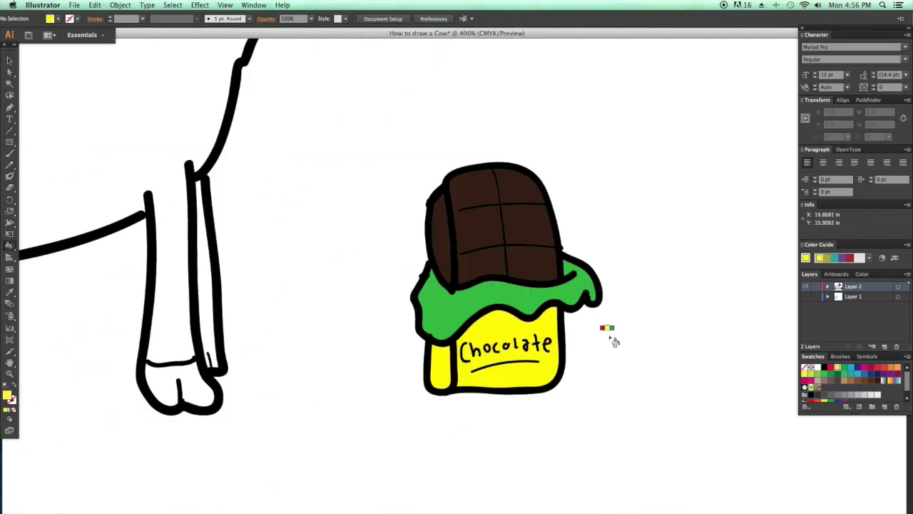
scroll(611, 334, "down", 2)
Fill the cow's body, head, ear, legs and tail with medium brown
left_click(858, 380)
left_click(311, 291)
left_click(359, 354)
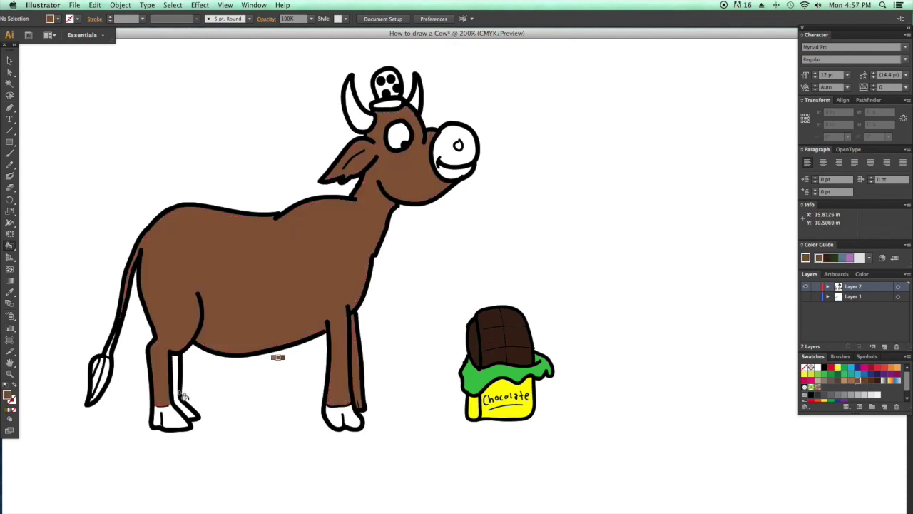
left_click(177, 386)
left_click(110, 344)
Fill the cow's front and back hooves with light tan
left_click(818, 381)
left_click(352, 419)
left_click(334, 417)
left_click(172, 419)
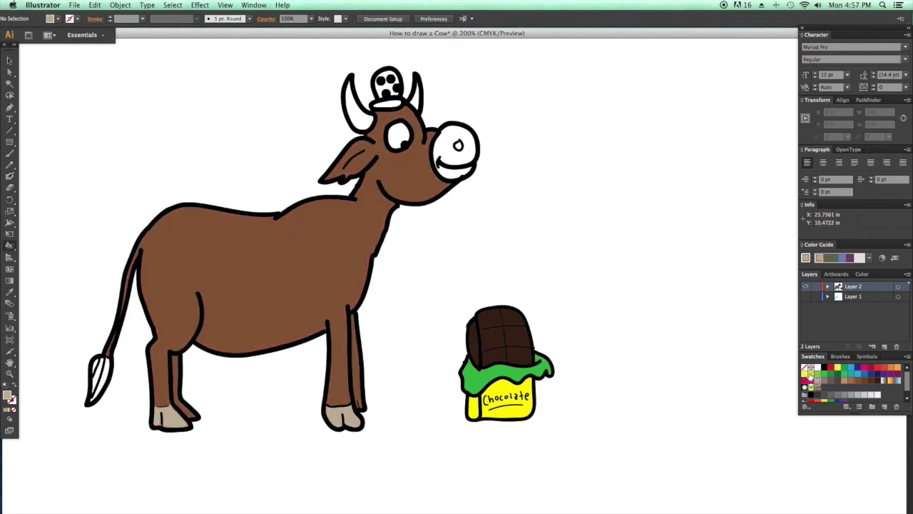
Fill the cow's muzzle, lower lip and both horns with lime green
left_click(811, 374)
left_click(456, 158)
left_click(457, 174)
left_click(360, 118)
left_click(417, 91)
Fill the tail tuft and the cap between the horns with magenta
left_click(864, 368)
left_click(102, 378)
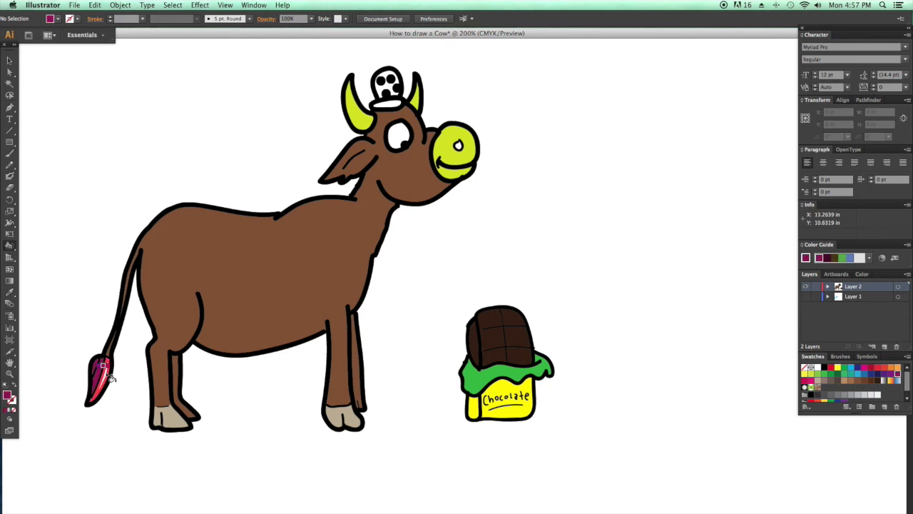
left_click(388, 105)
left_click(388, 82)
Fill the cow's eye with white and the nostril with green
left_click(818, 368)
left_click(398, 134)
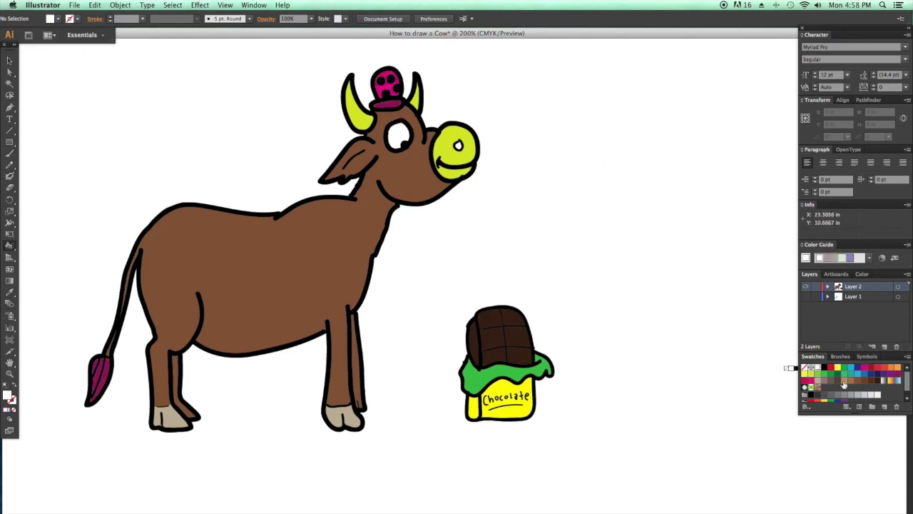
left_click(818, 374)
left_click(458, 146)
Hand-letter "Moooo!" beside the cow's mouth with the Paintbrush and a 1 pt stroke
key("b")
left_click(142, 18)
left_click(153, 61)
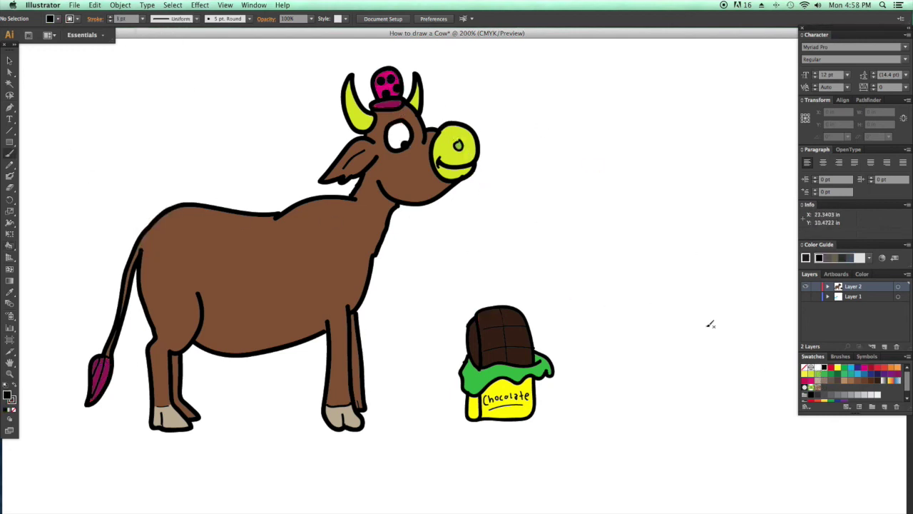
mouse_move(499, 210)
left_mouse_down()
mouse_move(519, 189)
mouse_move(552, 222)
mouse_move(579, 197)
left_mouse_up()
left_click(577, 203)
left_click_drag(602, 195, 659, 199)
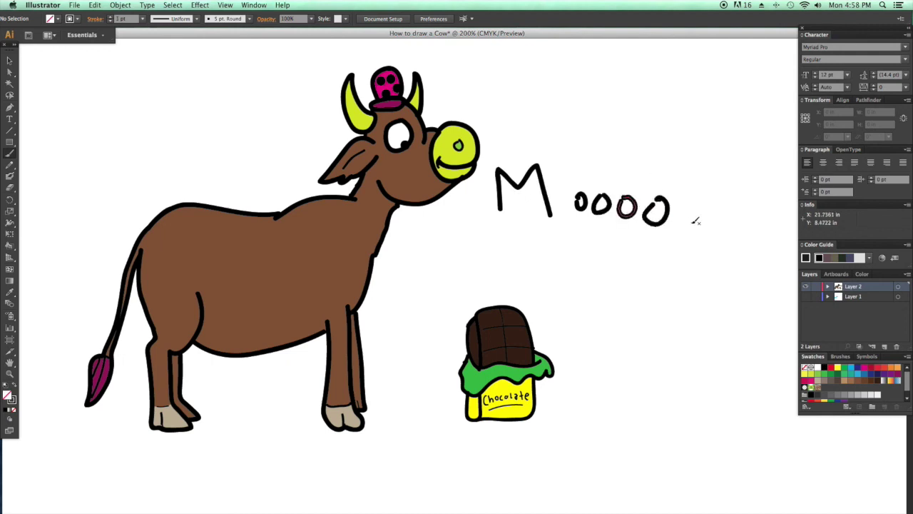
left_click_drag(688, 153, 691, 201)
left_click(690, 220)
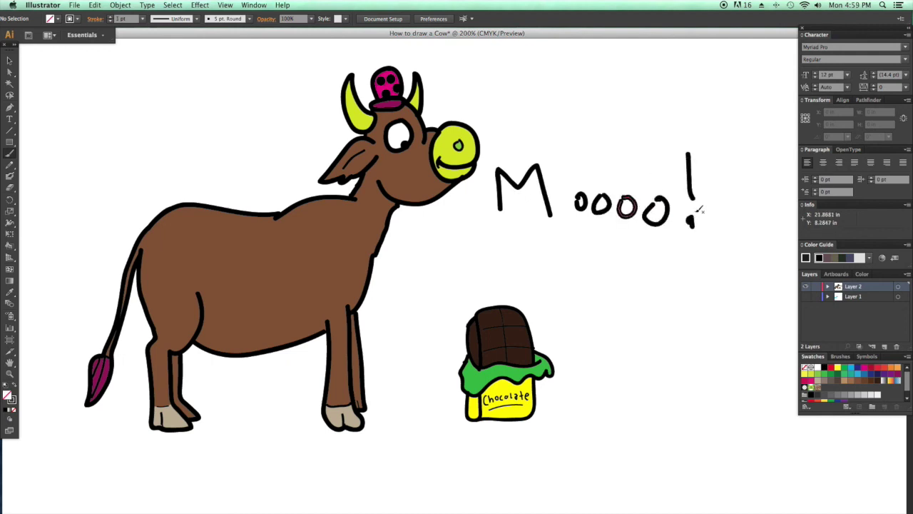